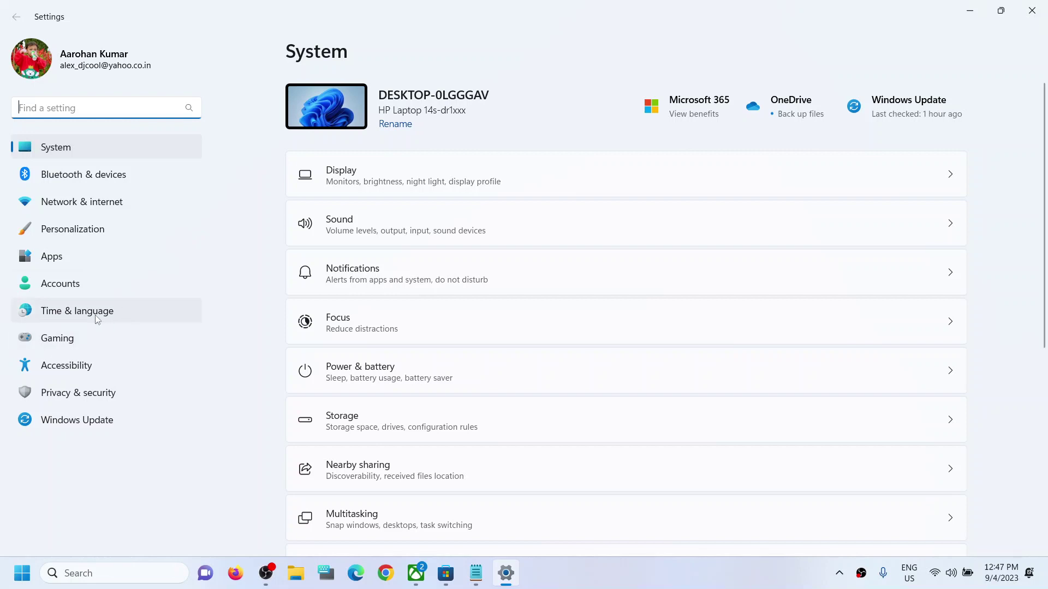
Go to Time & language, then Language & region, to see the English (United States) and Japanese preferred languages
left_click(121, 306)
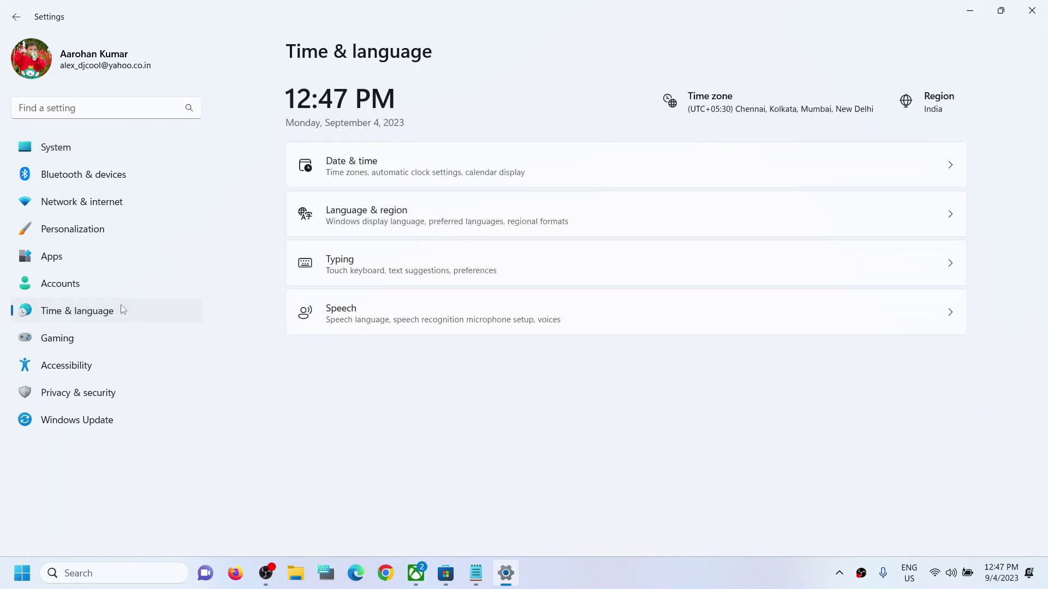
left_click(399, 227)
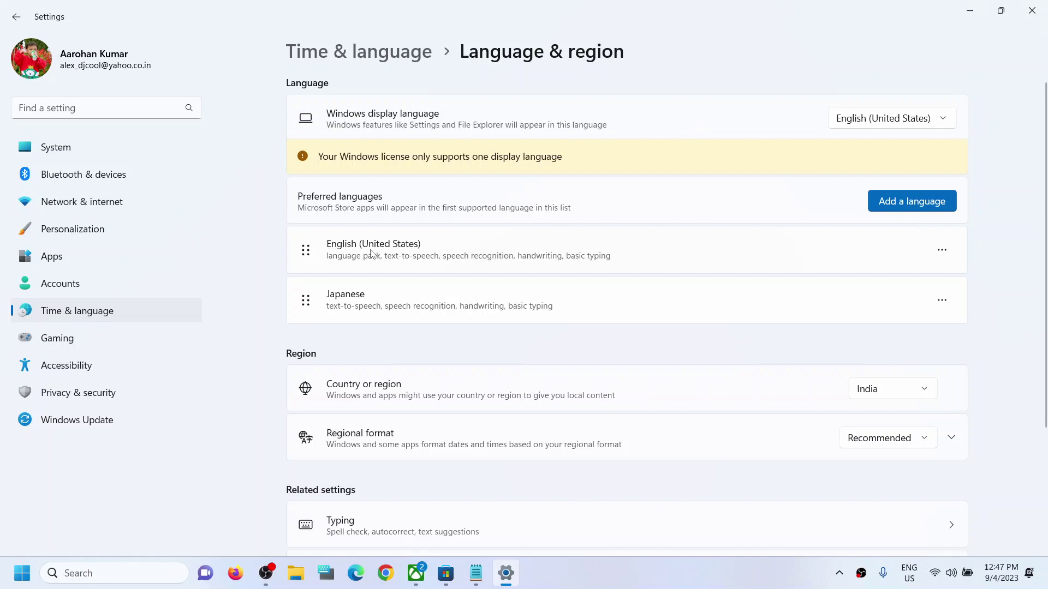
left_click(914, 209)
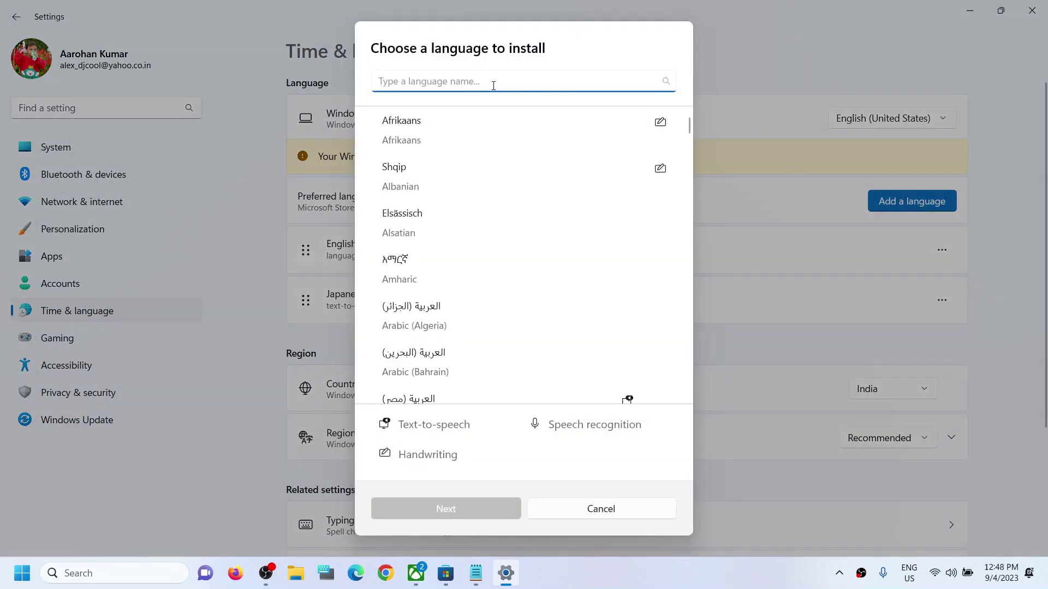
type("fre")
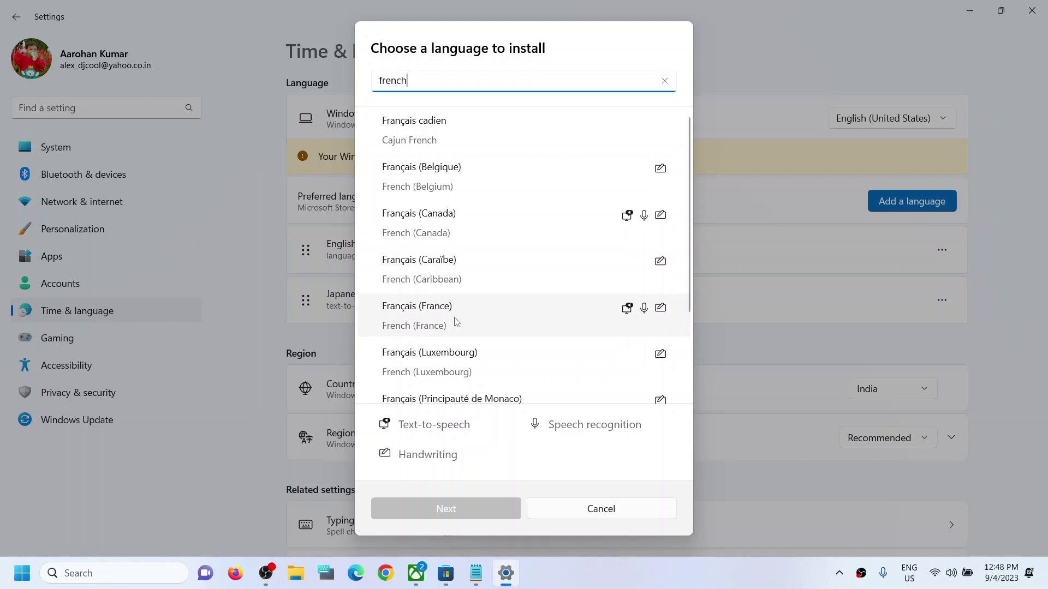
type("nch")
double_click(398, 81)
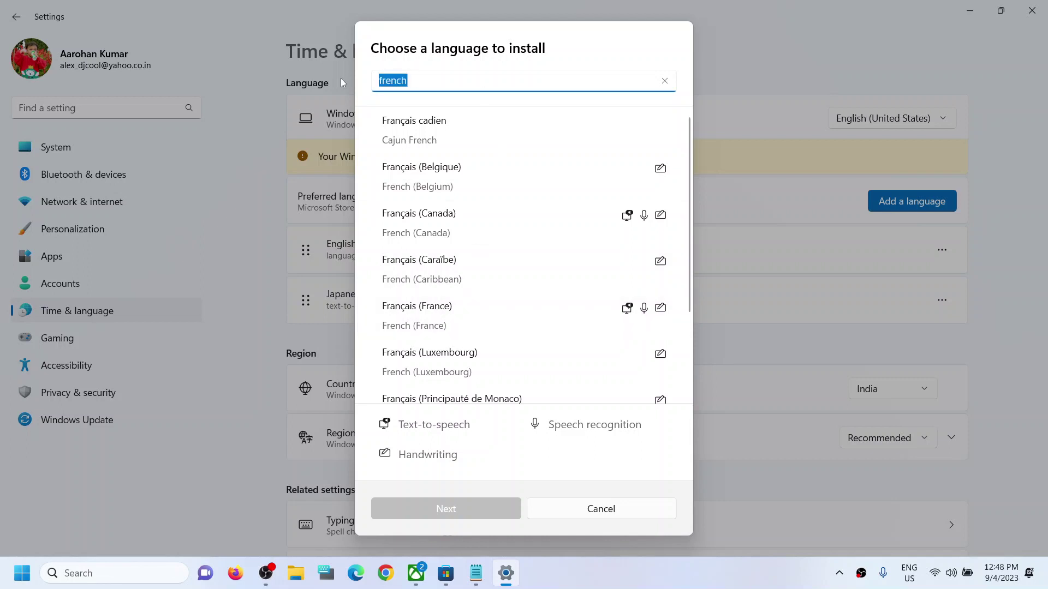
type("german")
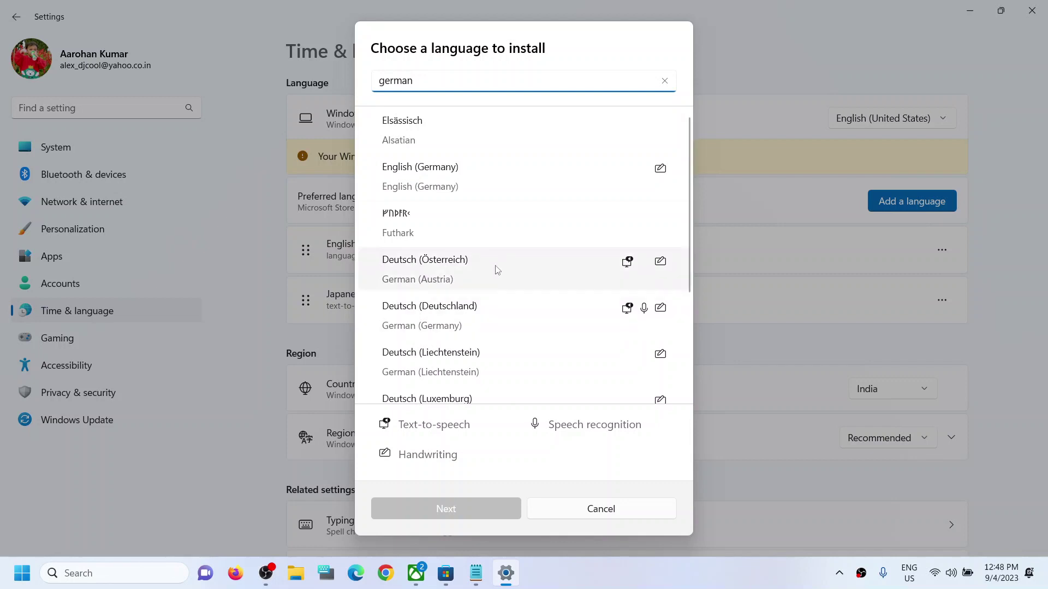
left_click(665, 81)
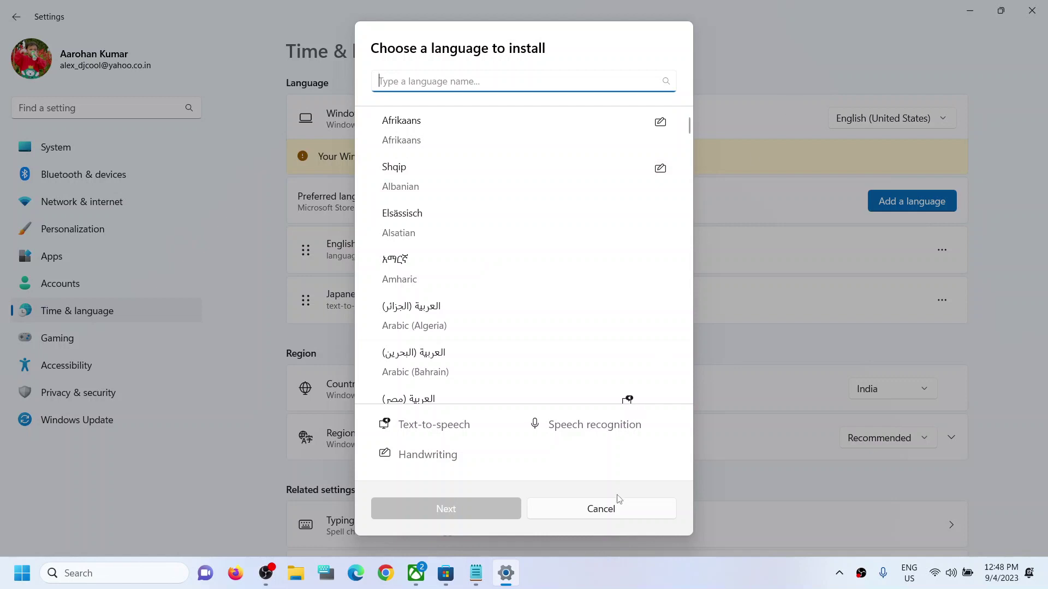
left_click(608, 513)
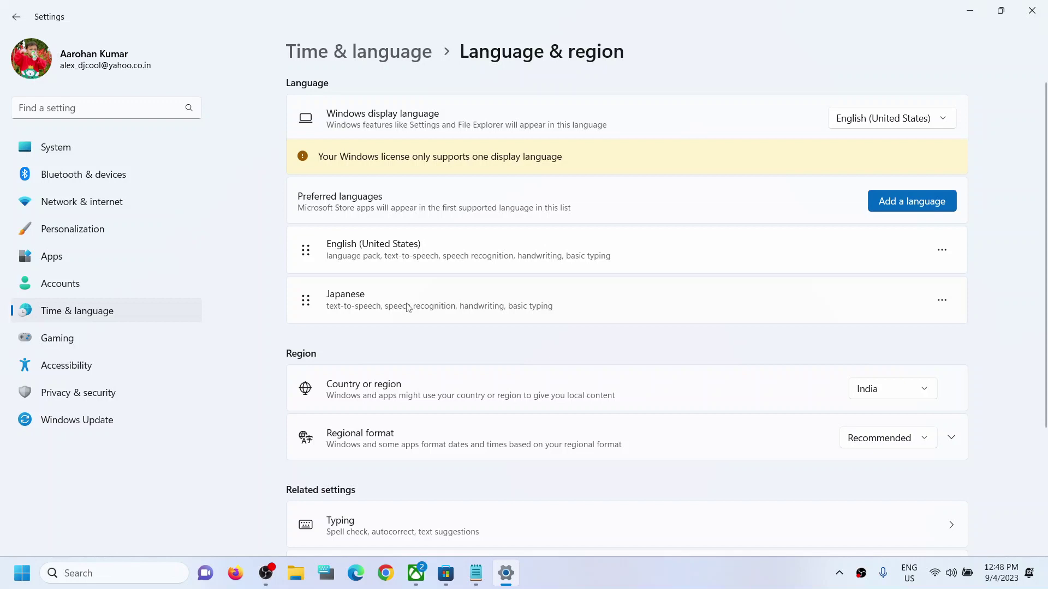
Move Japanese above English (United States) in preferred languages, then switch to Microsoft Store
left_click_drag(407, 307, 412, 248)
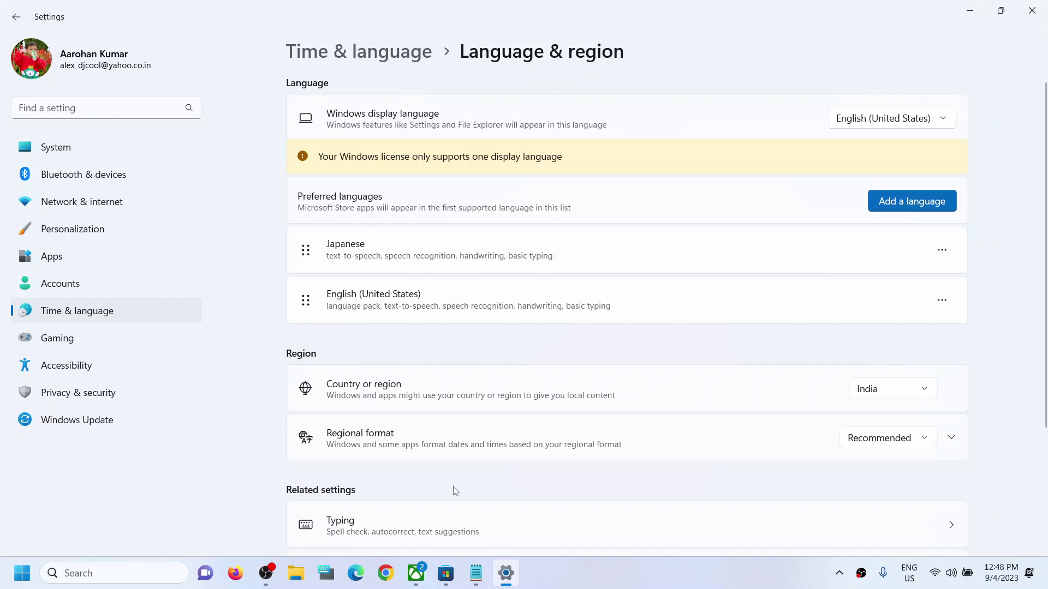
left_click(446, 574)
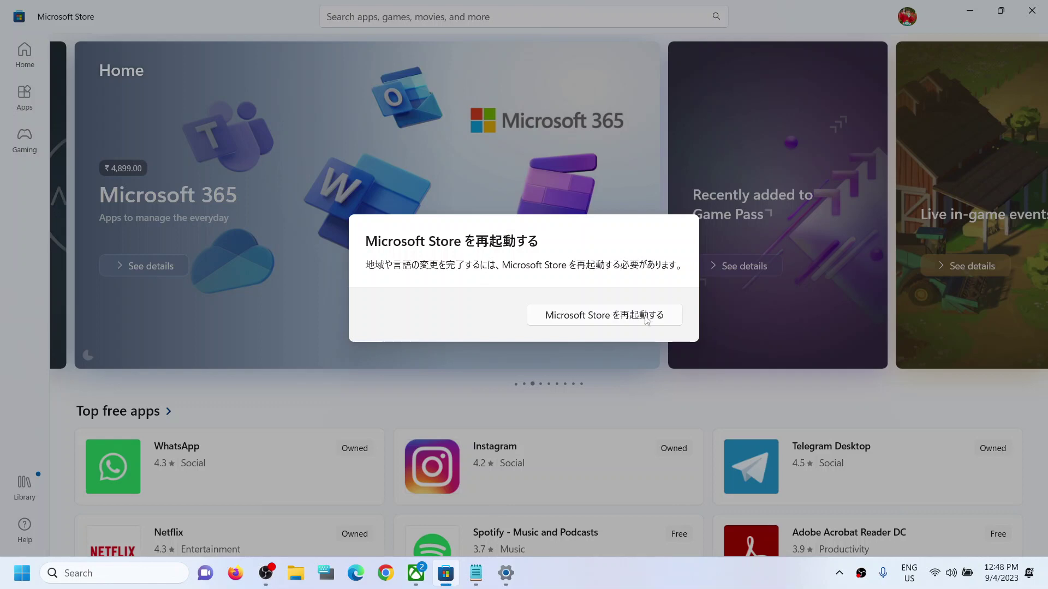
Restart Microsoft Store to apply Japanese, then check the Xbox app and close it
left_click(607, 320)
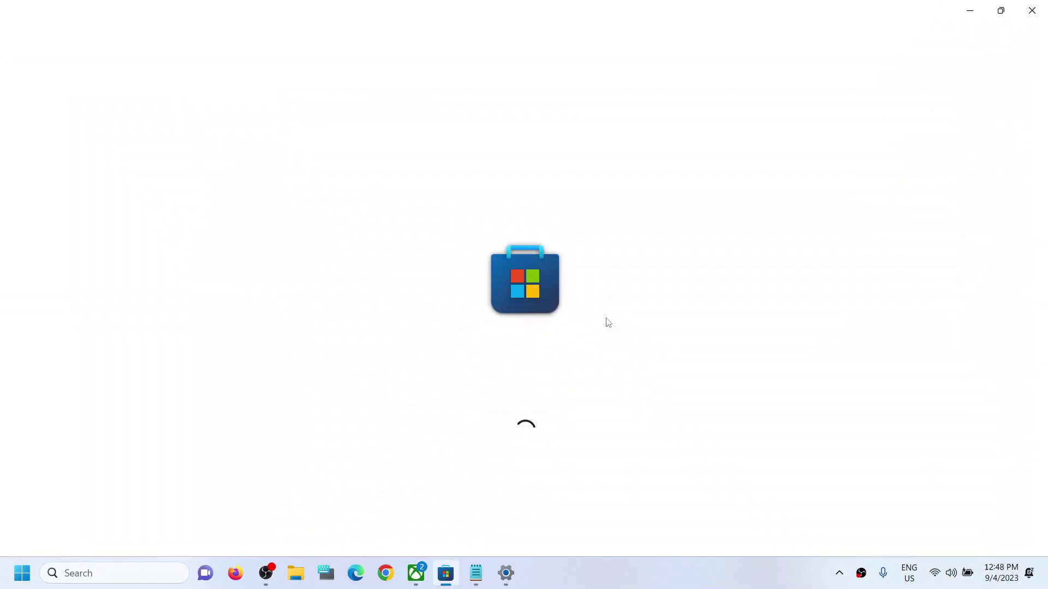
left_click(416, 576)
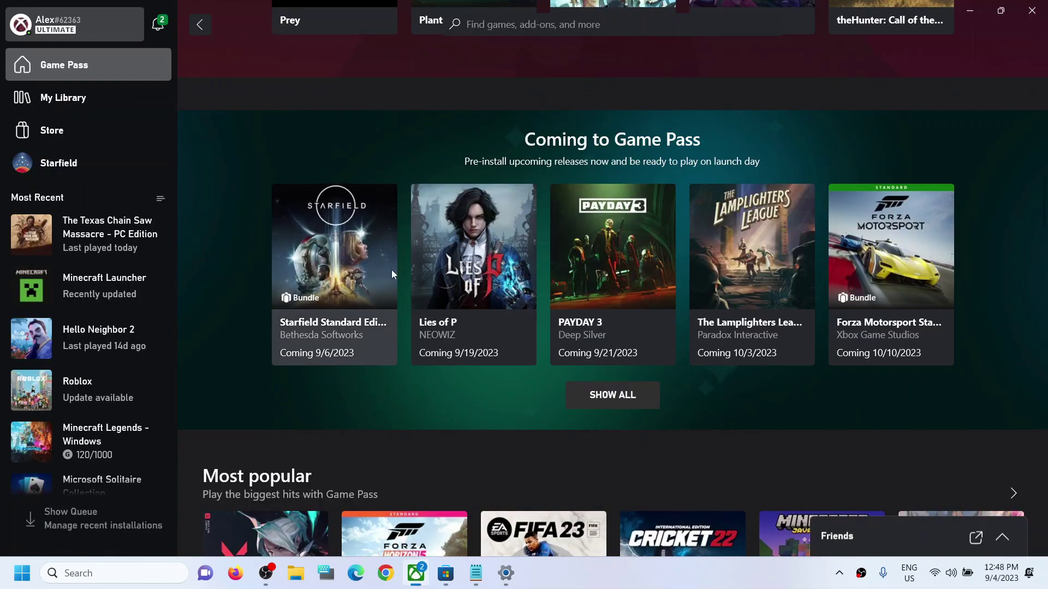
left_click(1036, 12)
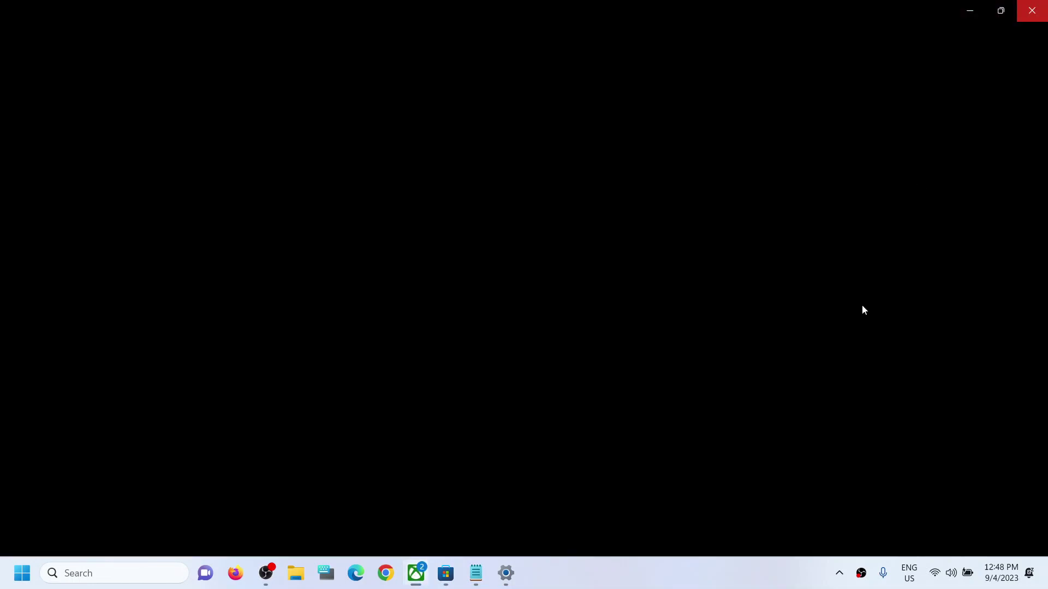
Relaunch Xbox from the system tray and compare it with the Japanese Store home page, then return to Settings
left_click(839, 573)
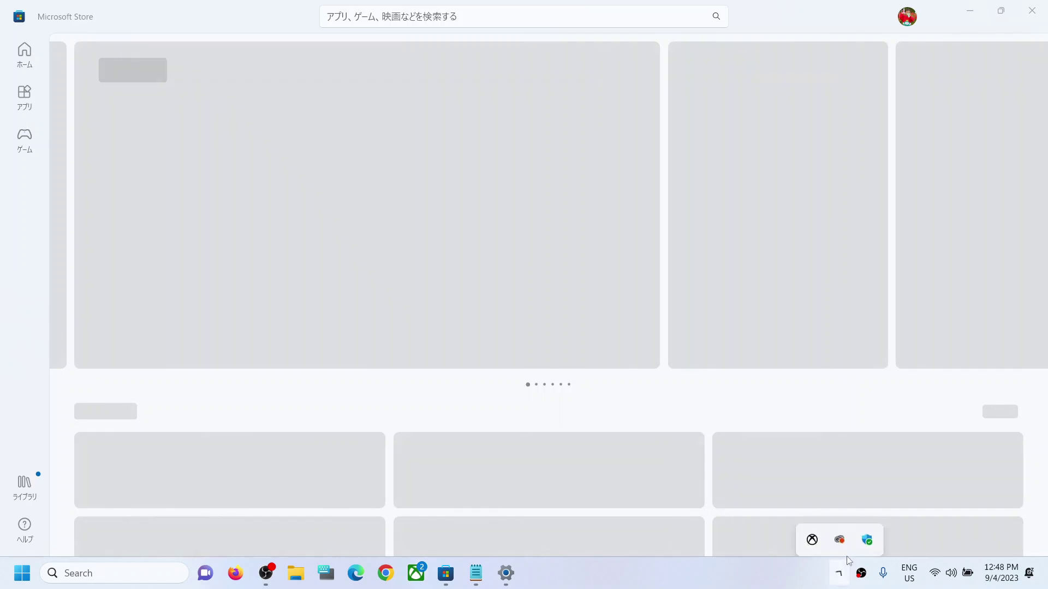
left_click(813, 531)
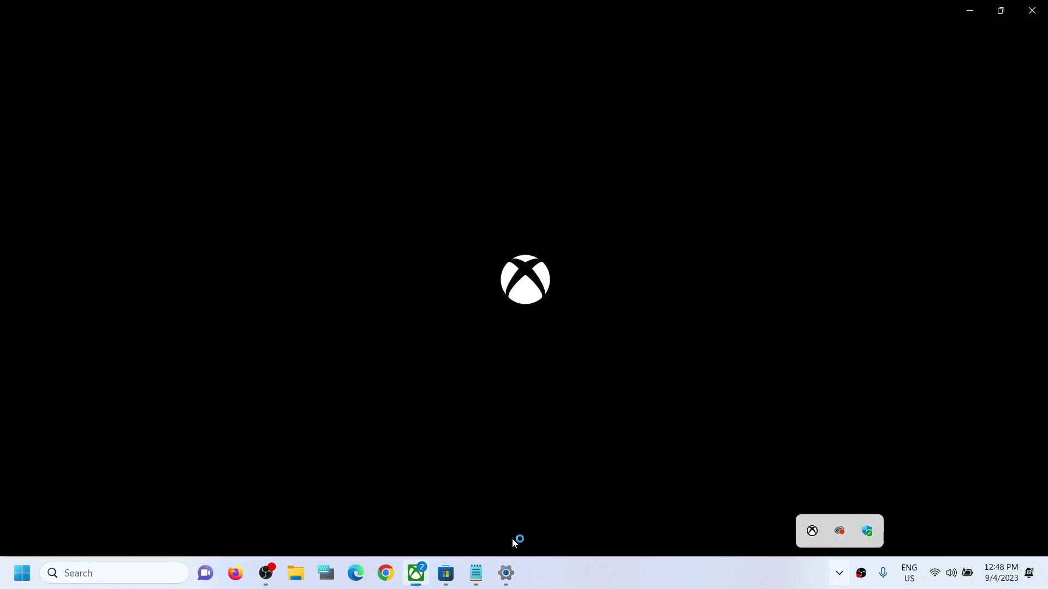
left_click(447, 574)
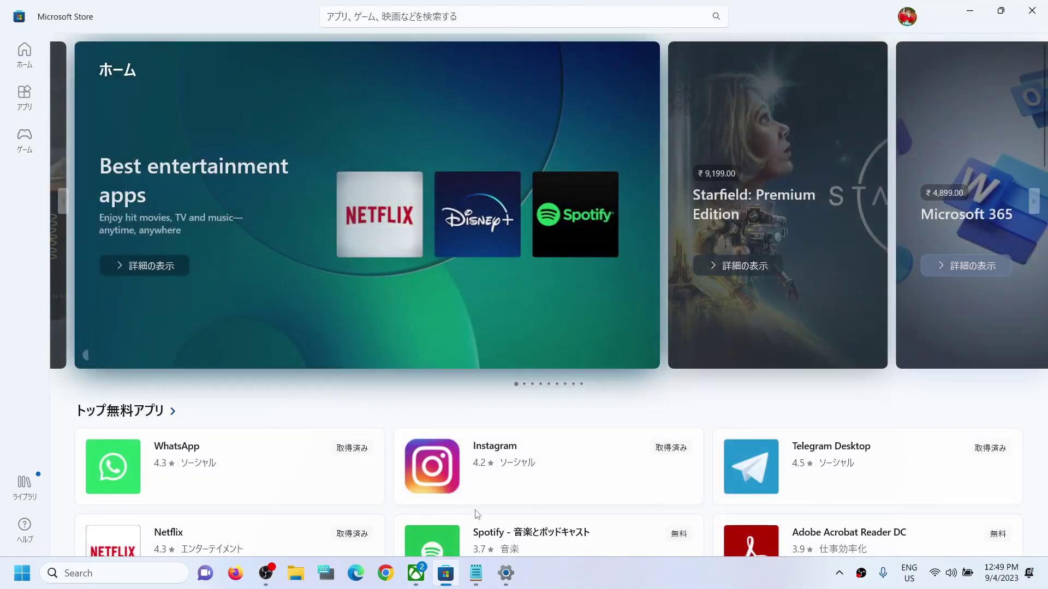
left_click(417, 575)
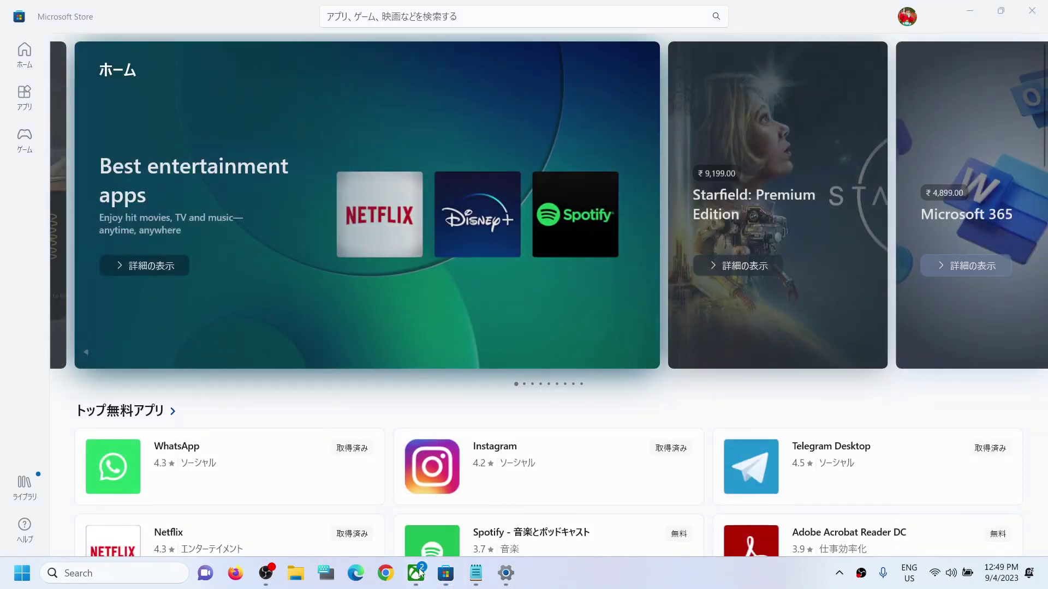
left_click(417, 576)
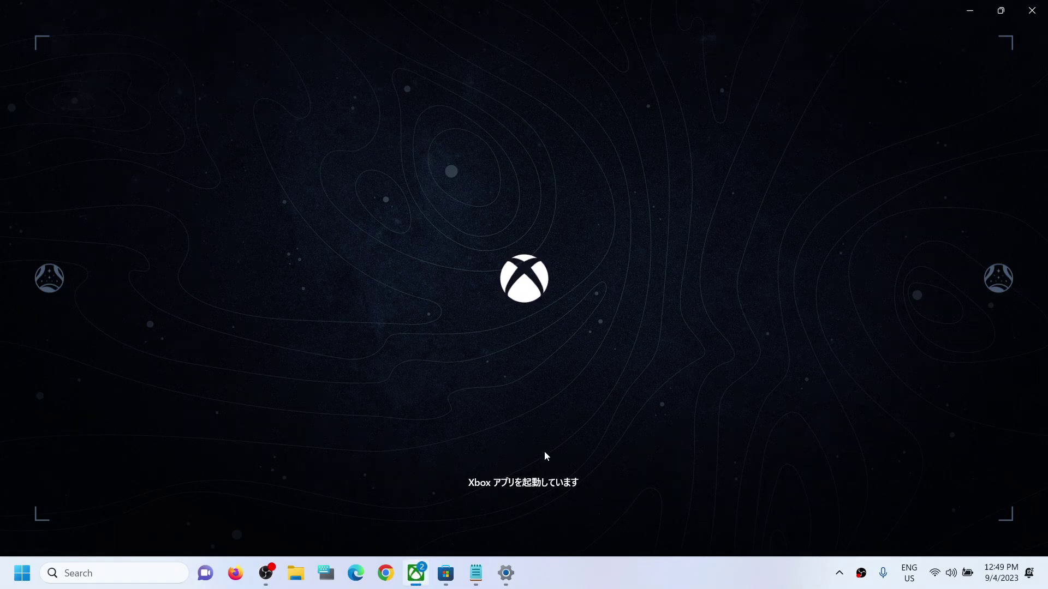
left_click(506, 573)
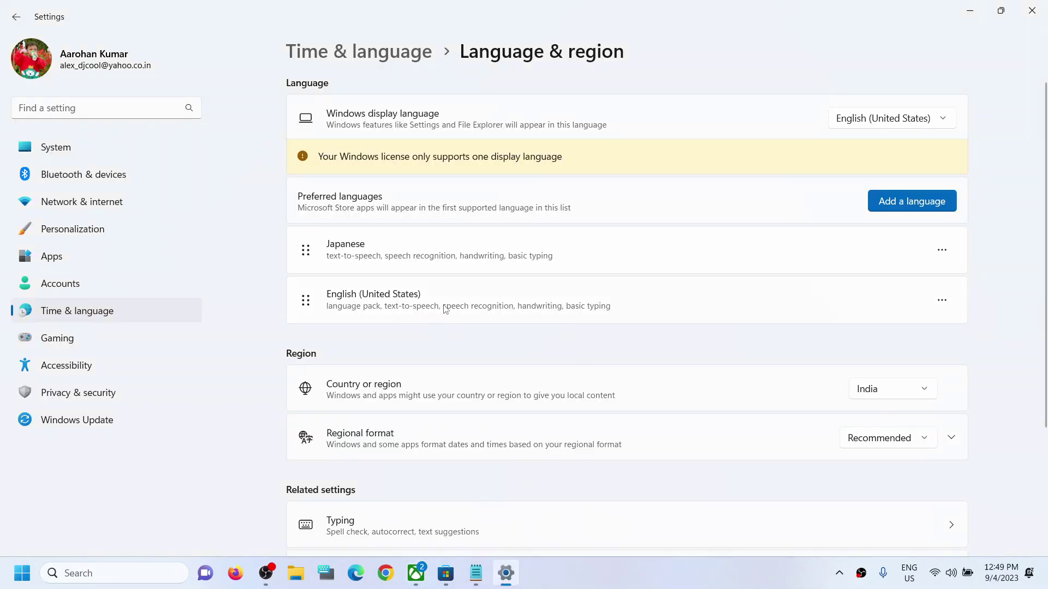
With Japanese first, glance at the Xbox app and check the Start menu
left_click(423, 577)
left_click(423, 577)
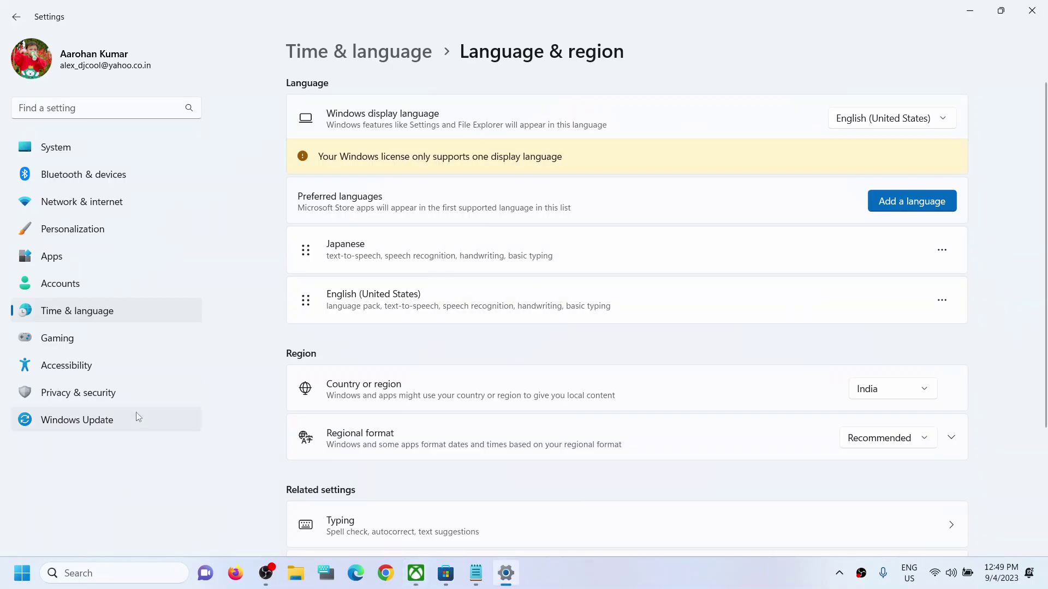
left_click(22, 573)
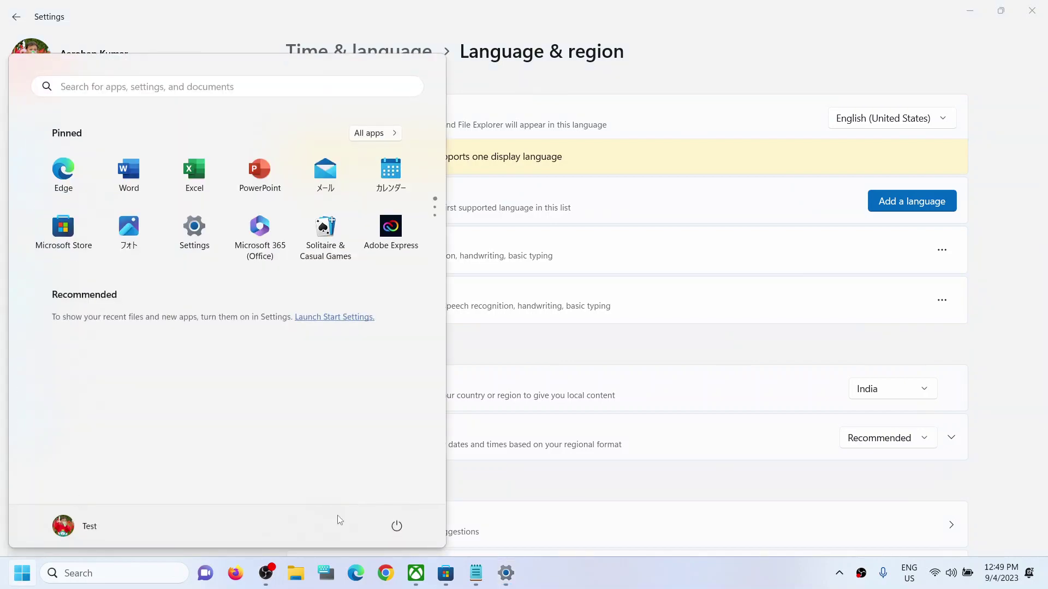
left_click(986, 169)
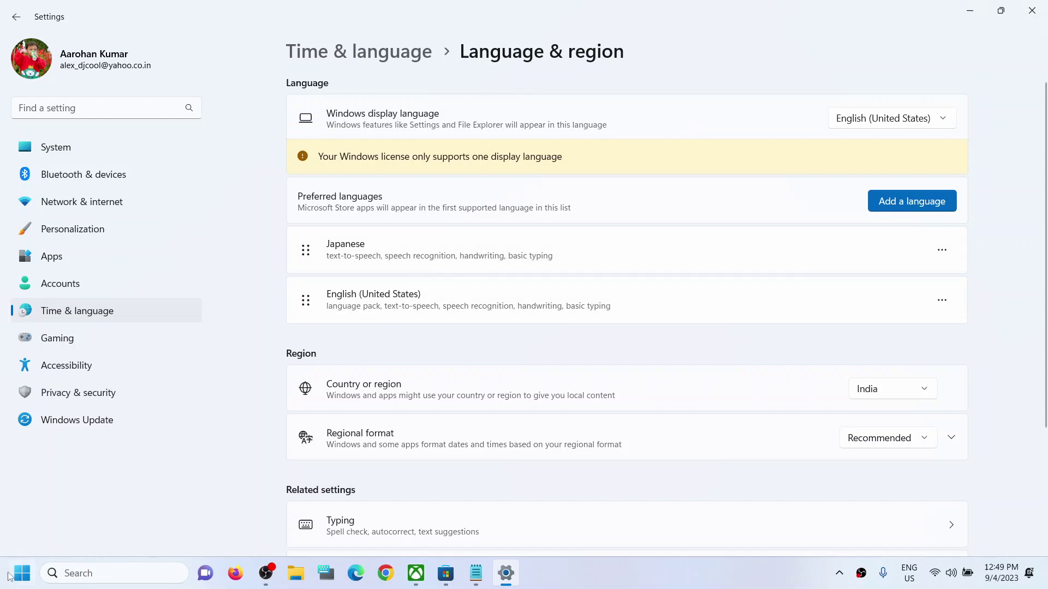
Check the Start menu's power options, then open Xbox to see its Game Pass page in Japanese
left_click(22, 573)
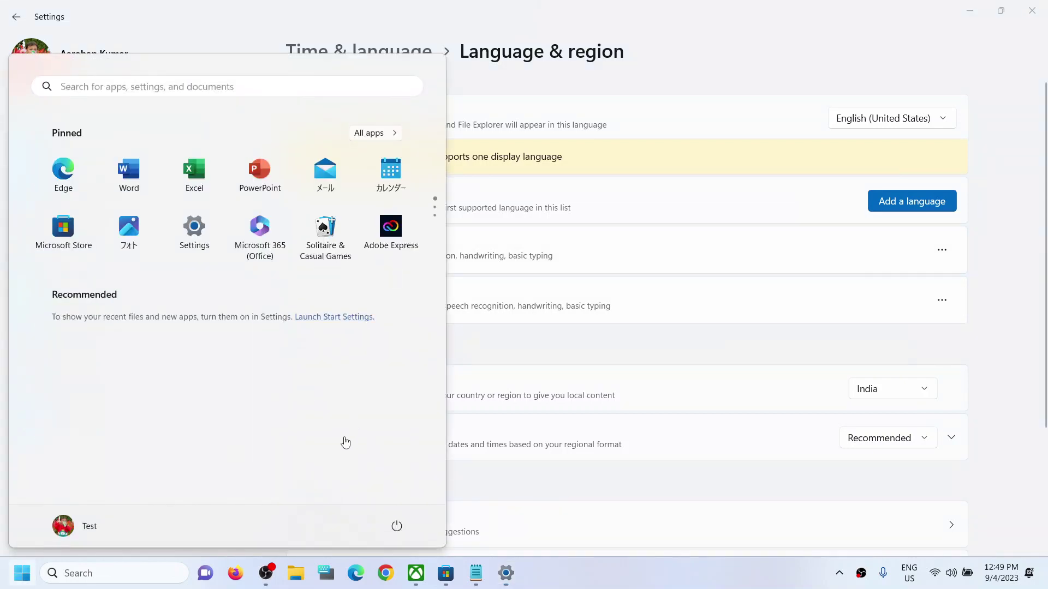
left_click(397, 527)
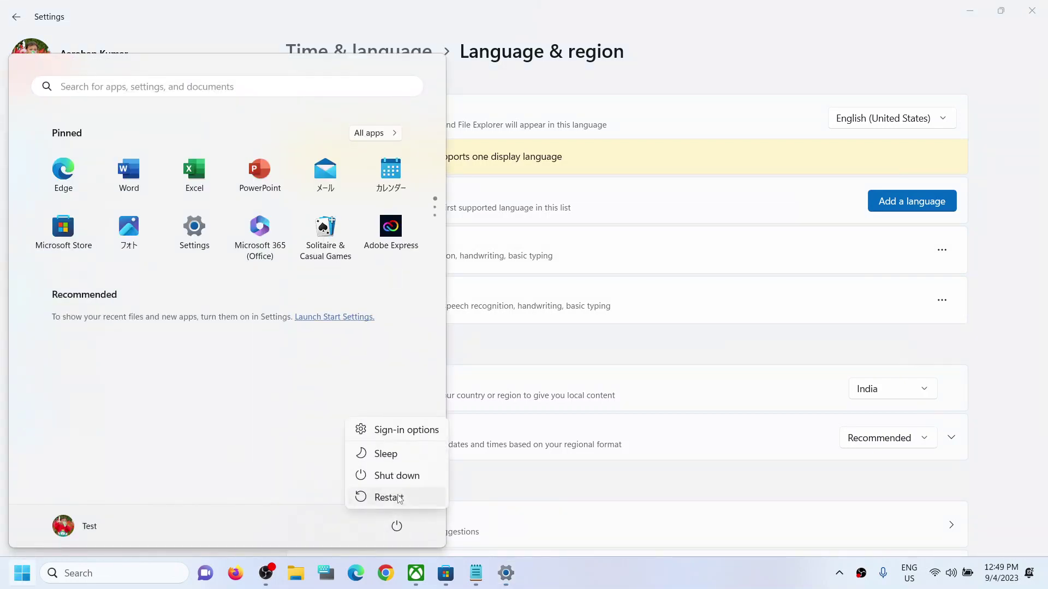
left_click(1018, 320)
left_click(1018, 320)
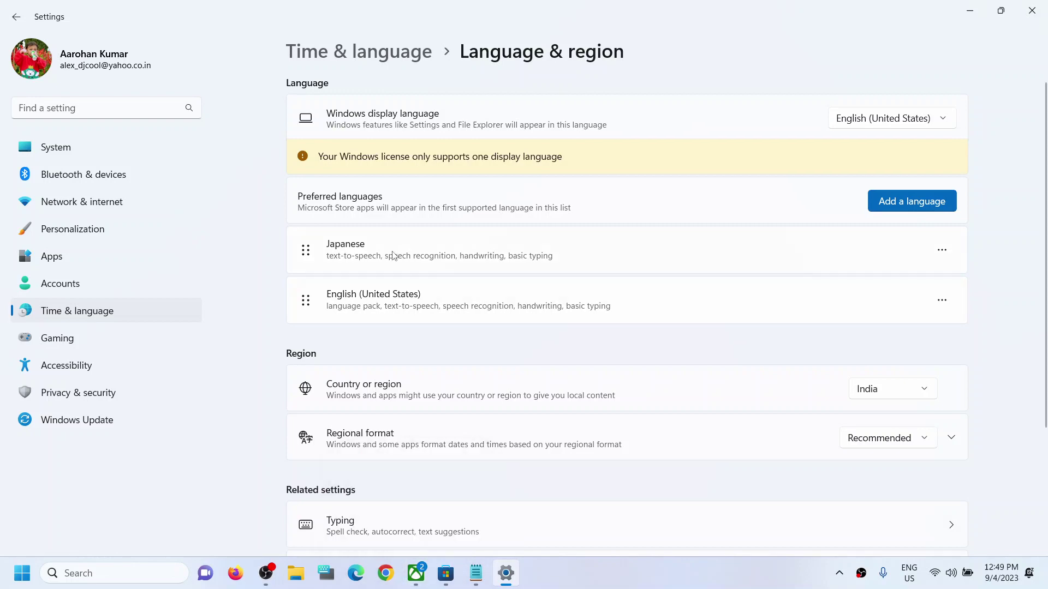
left_click(416, 580)
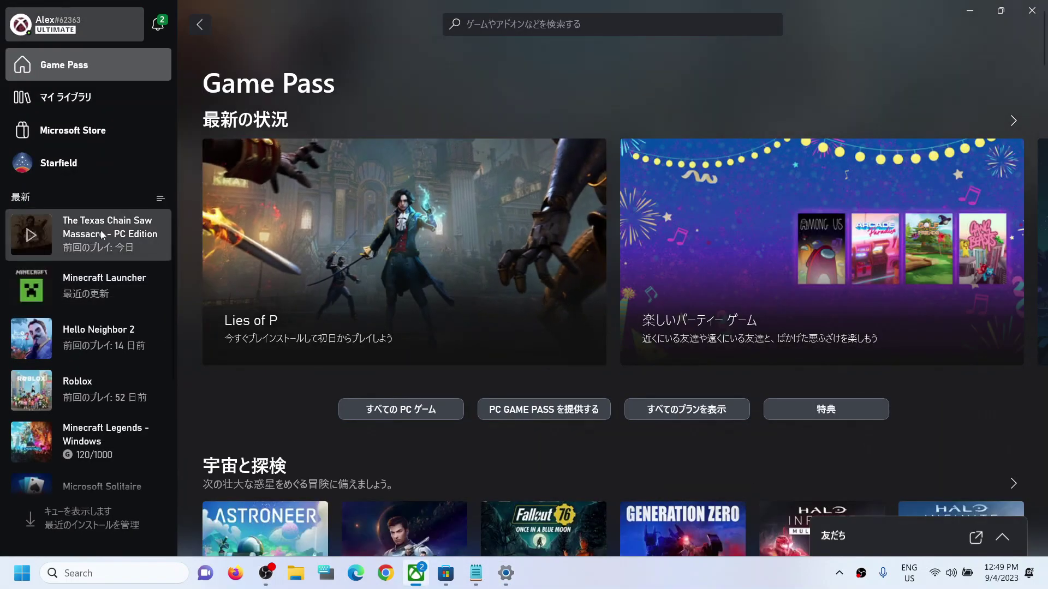
View The Texas Chain Saw Massacre page and its 管理 settings in Japanese, then return to Settings
left_click(93, 235)
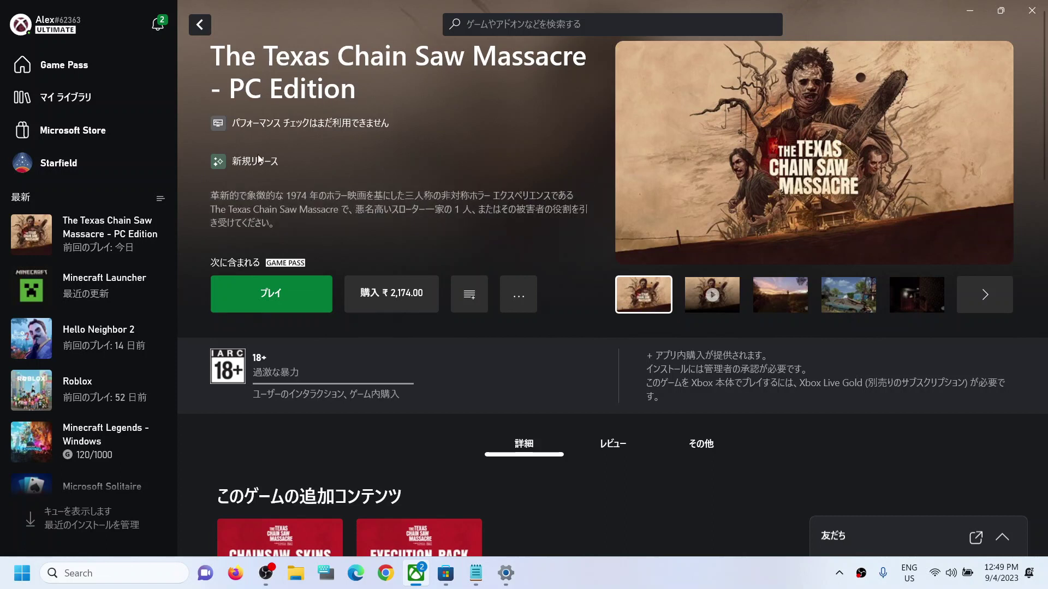
right_click(85, 235)
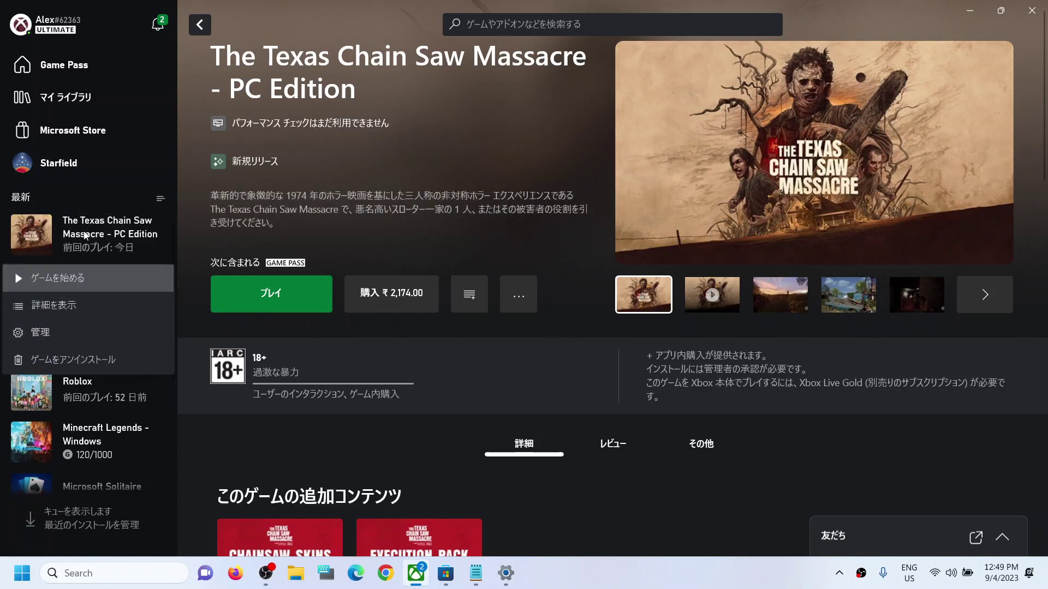
left_click(77, 331)
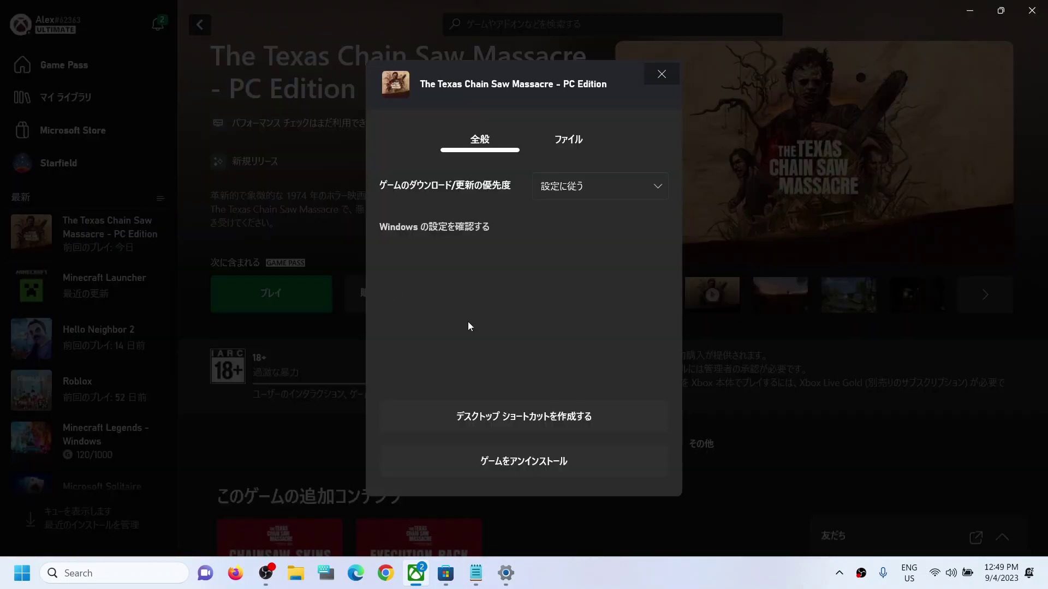
left_click(660, 78)
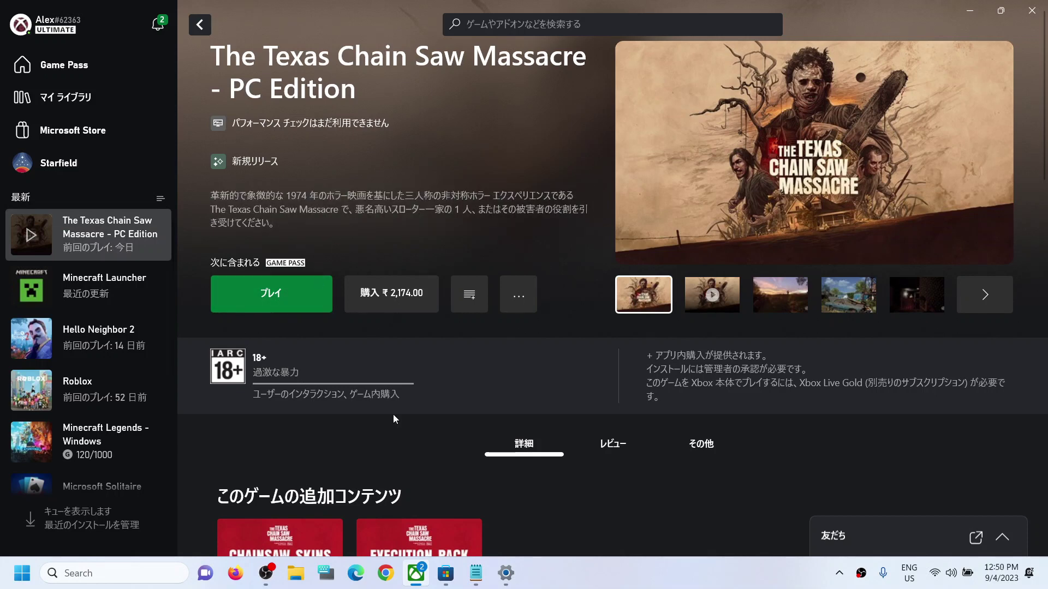
left_click(505, 573)
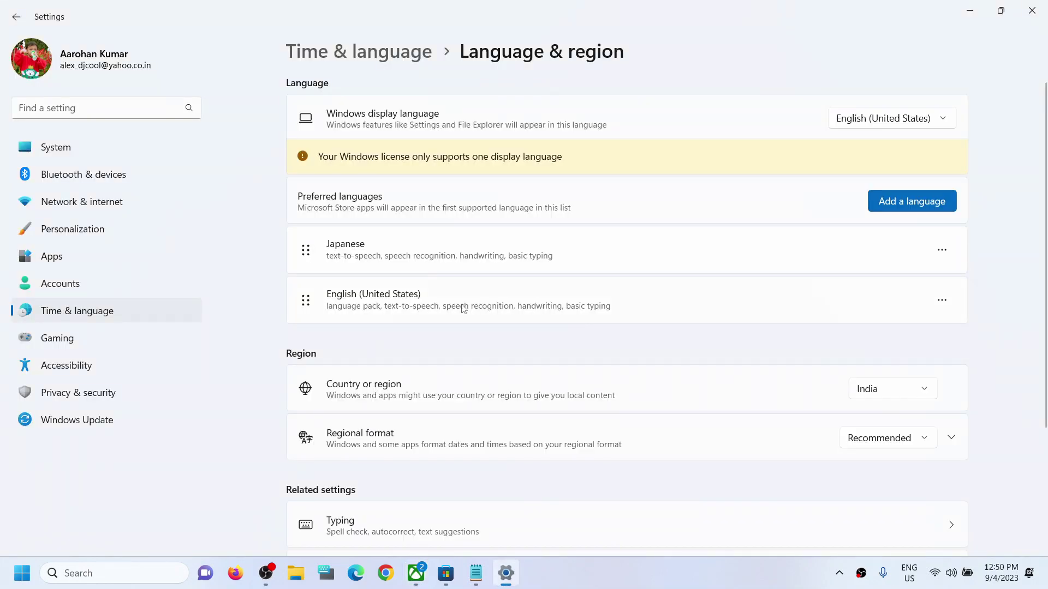
Drag English (United States) above Japanese, check the Start menu's power options, then return to Xbox
left_click_drag(463, 308, 457, 246)
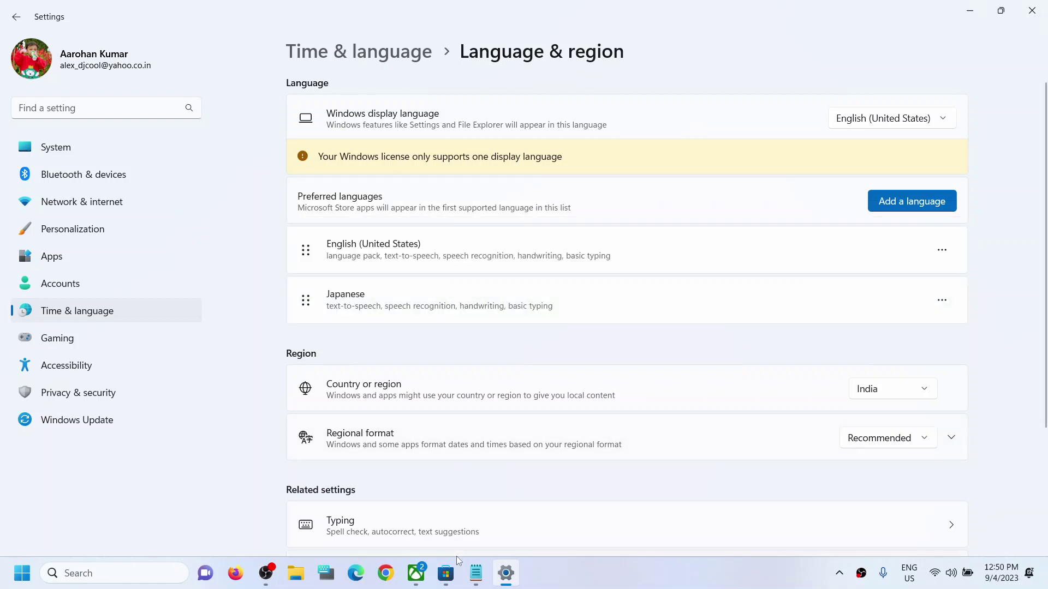
mouse_move(451, 571)
left_click(22, 573)
left_click(391, 527)
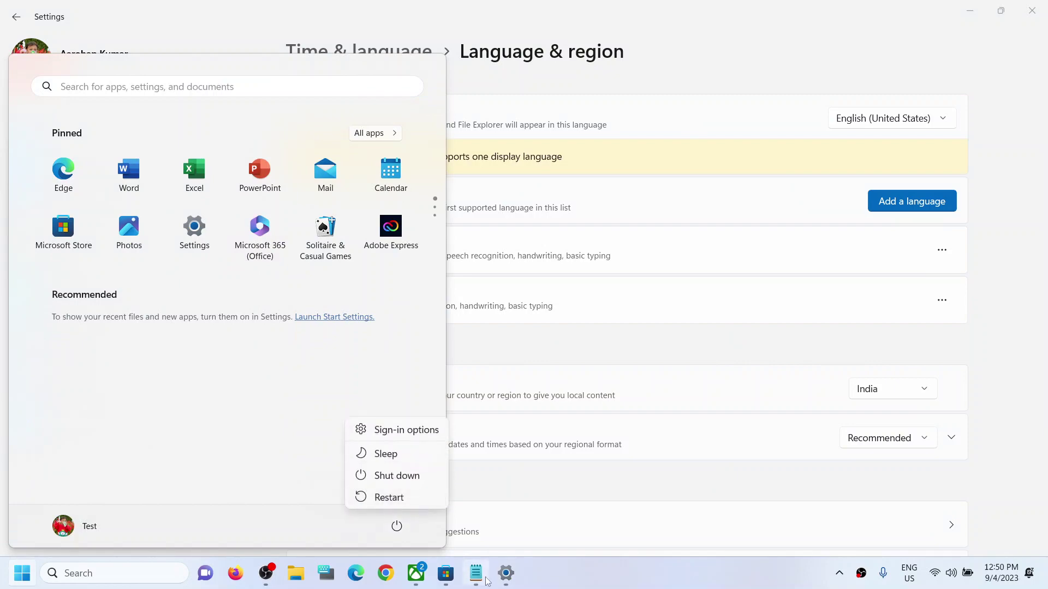
left_click(422, 580)
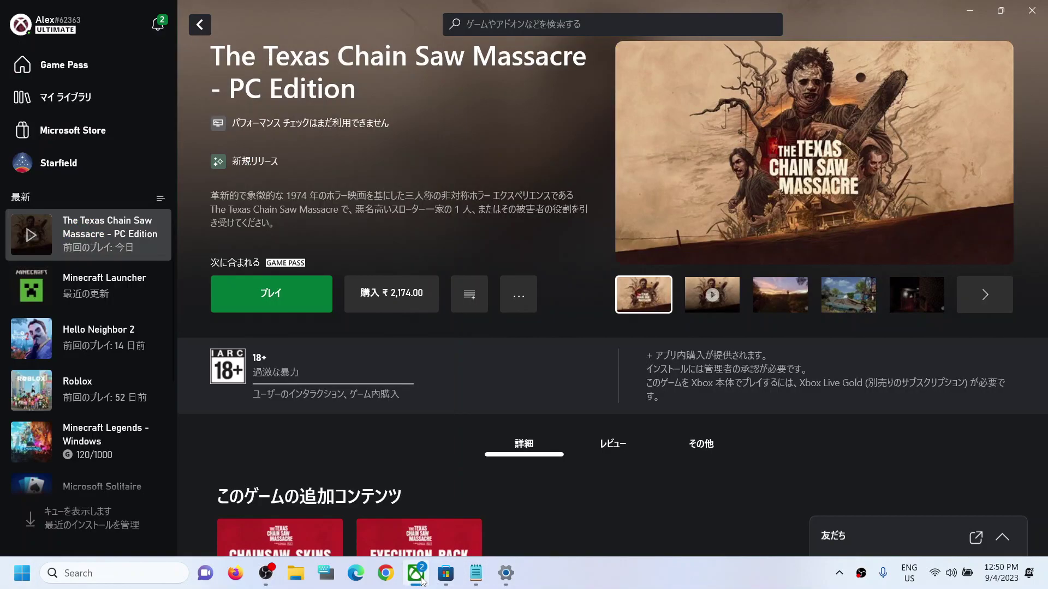
Restart Microsoft Store, then relaunch Xbox from the tray to see the game page in English
left_click(448, 579)
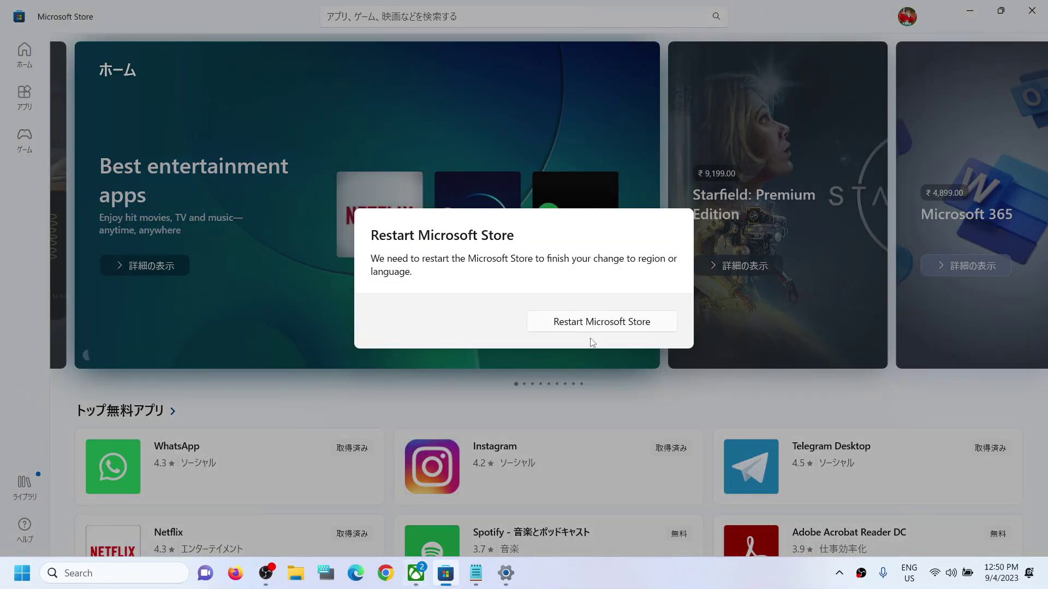
left_click(606, 327)
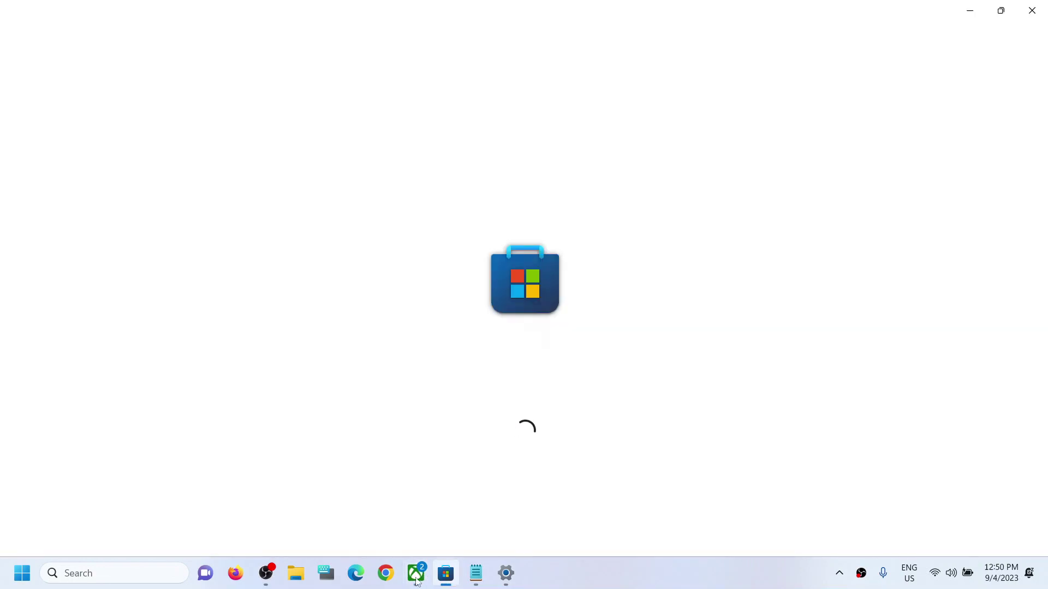
right_click(416, 580)
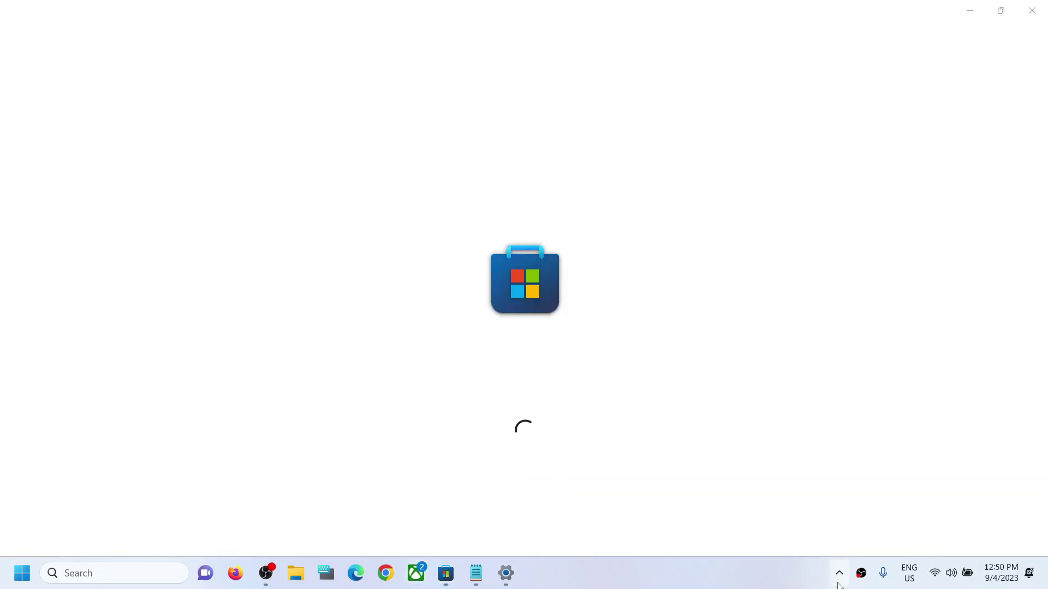
left_click(839, 573)
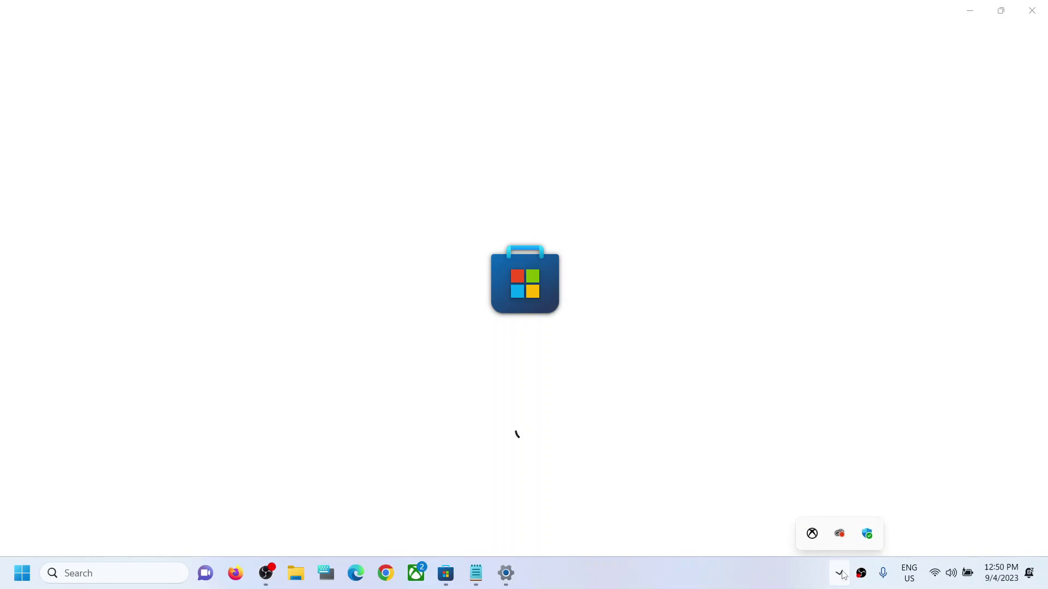
left_click(812, 531)
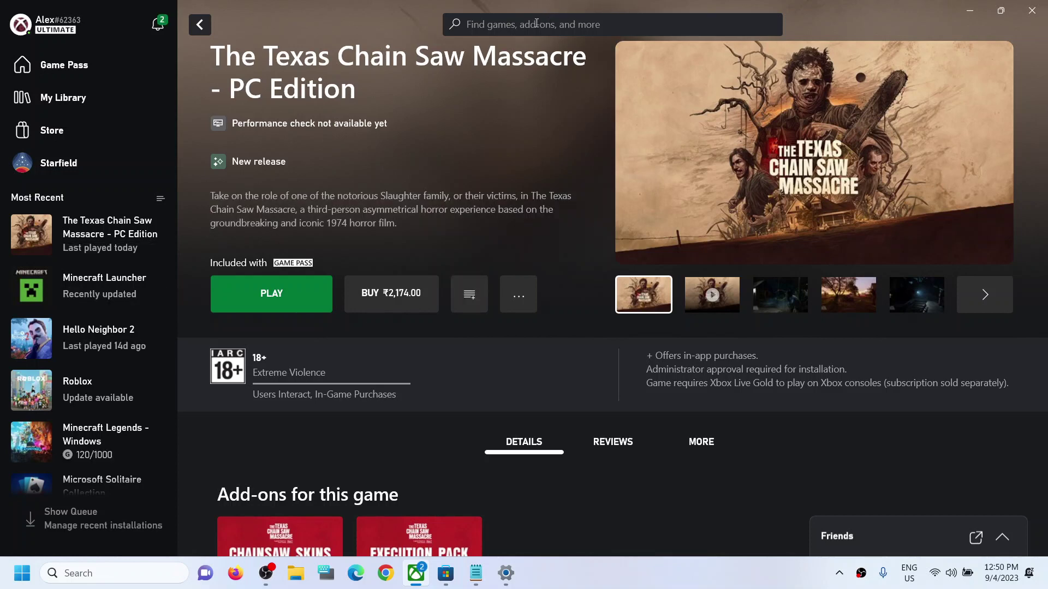
Confirm the game's right-click options in Xbox are in English, then return to Language & region
right_click(107, 230)
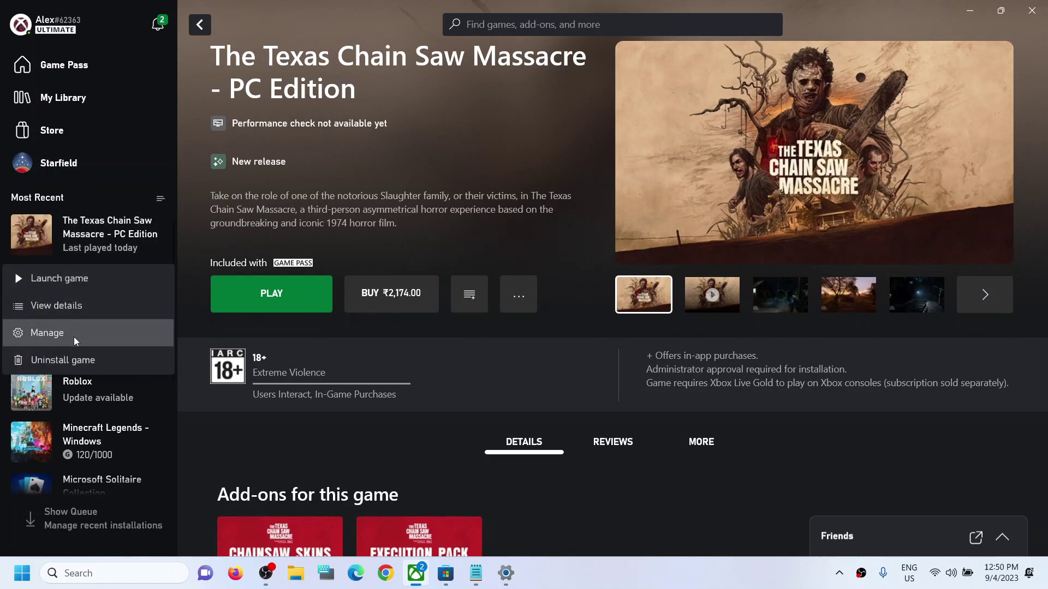
left_click(379, 160)
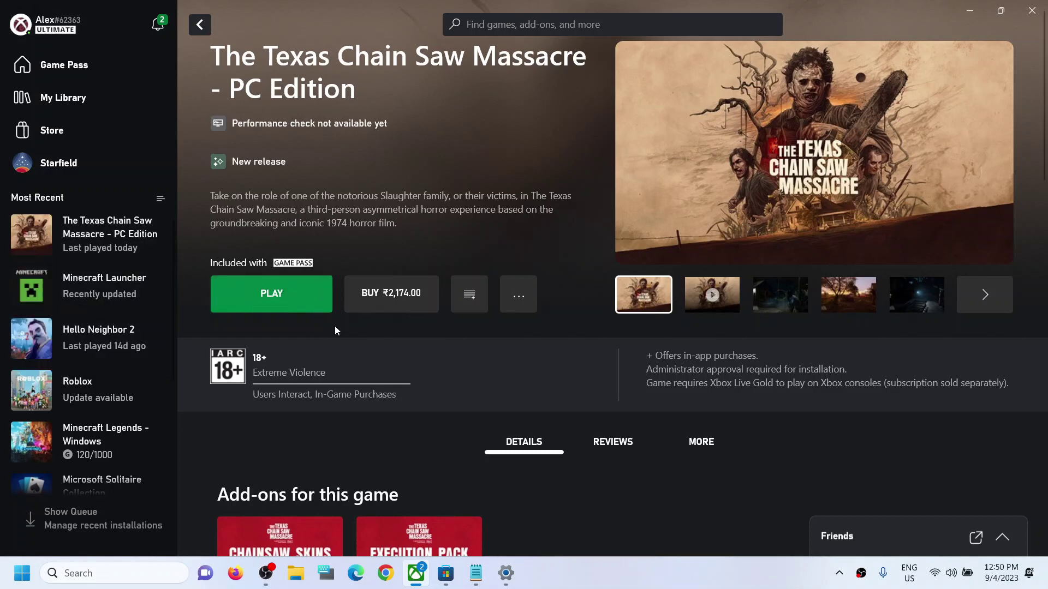
left_click(506, 573)
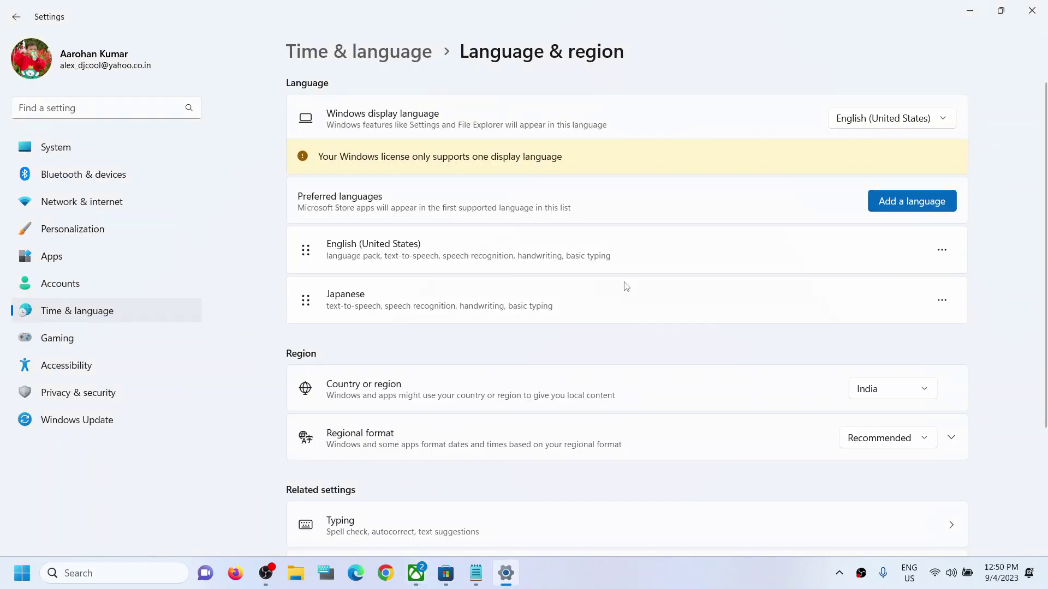